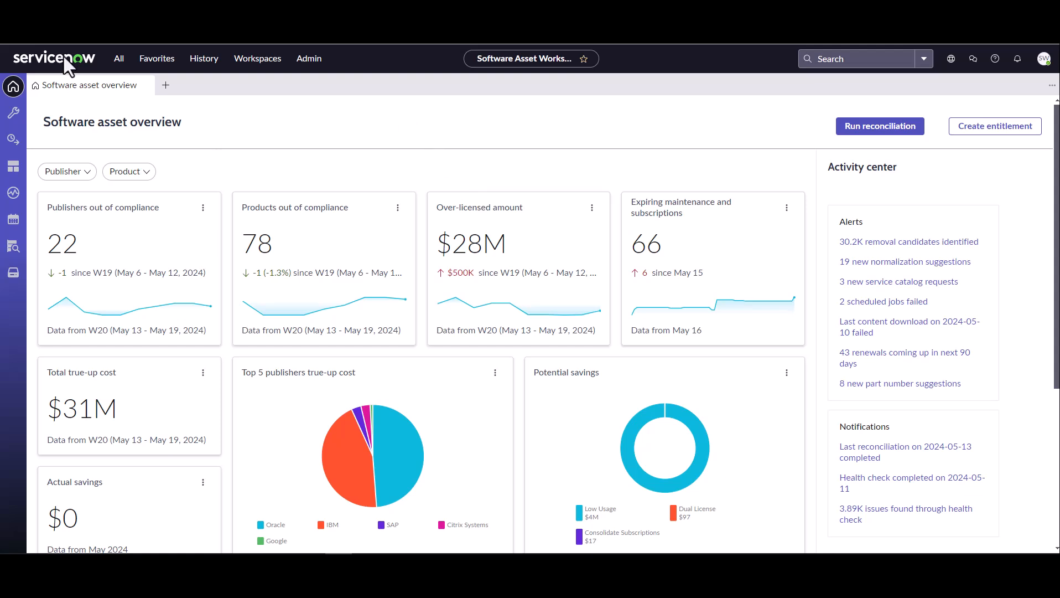
Step: Open the Reclamation Rules list and start a new rule named Google Chrome
{"action": "left_click", "coordinate": [117, 59]}
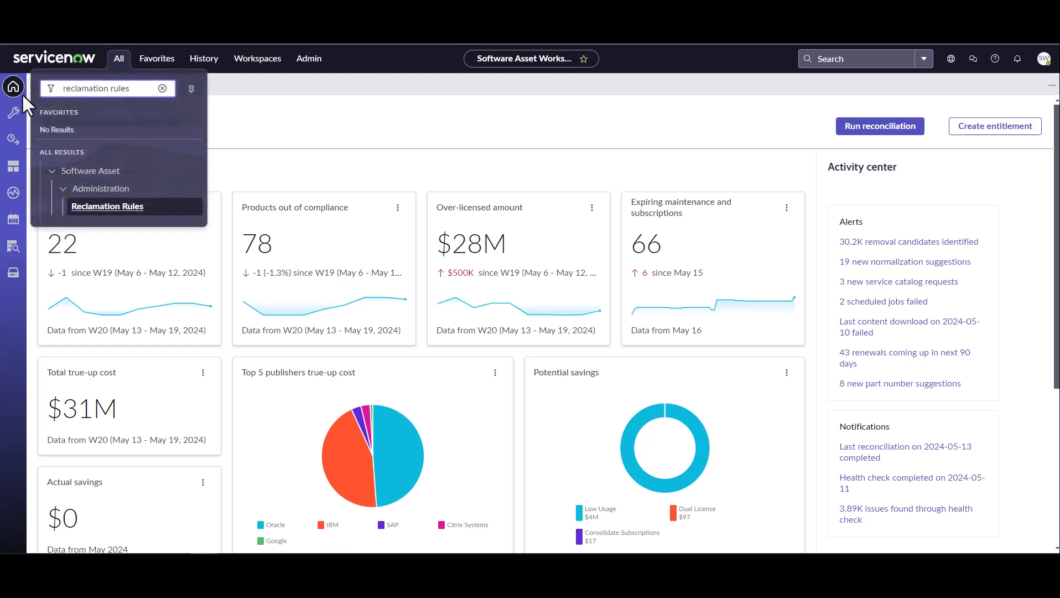
{"action": "left_click", "coordinate": [124, 209]}
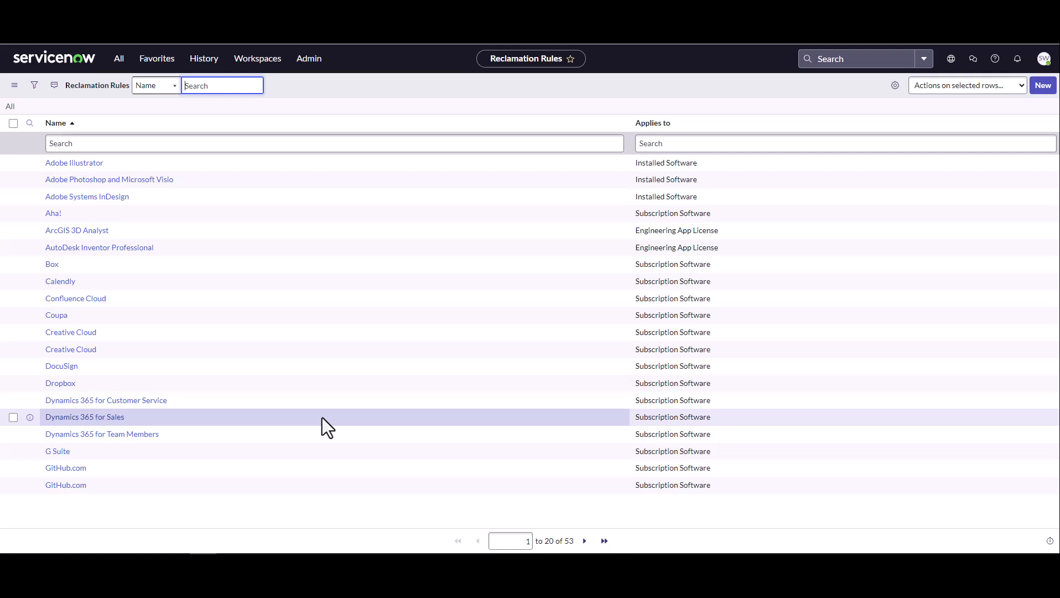
{"action": "left_click", "coordinate": [1038, 89]}
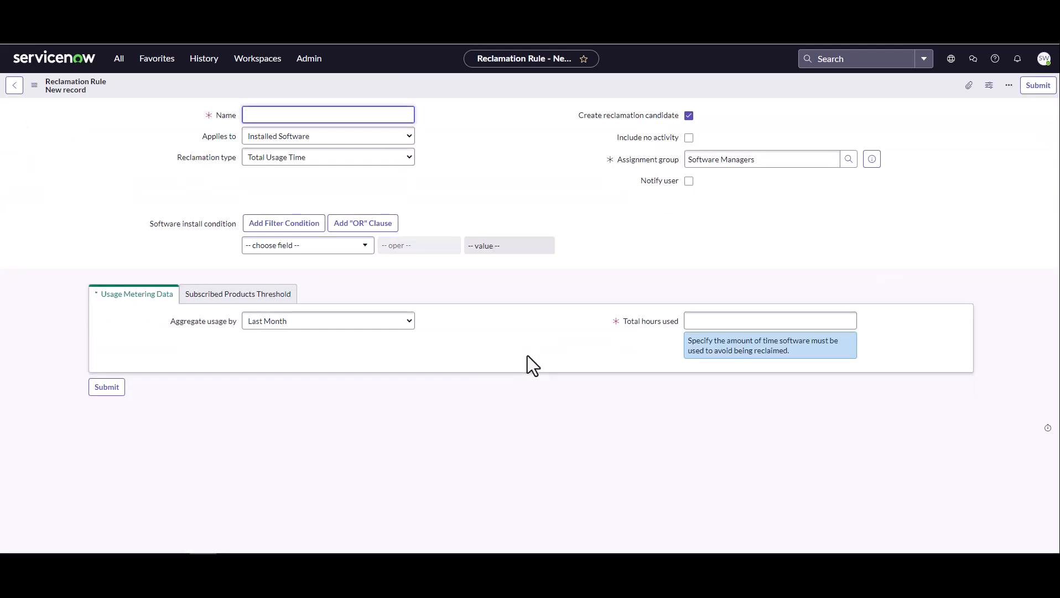
{"action": "type", "text": "Google Chrome"}
Step: Keep the rule applied to Installed Software and choose Total Usage Time as its reclamation type
{"action": "left_click", "coordinate": [382, 139]}
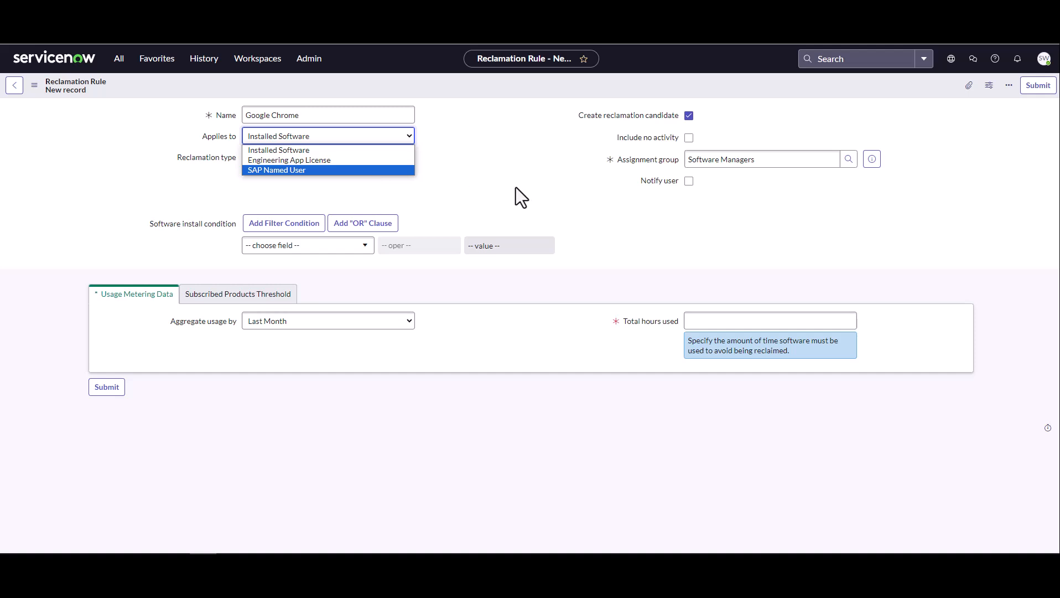
{"action": "left_click", "coordinate": [462, 152]}
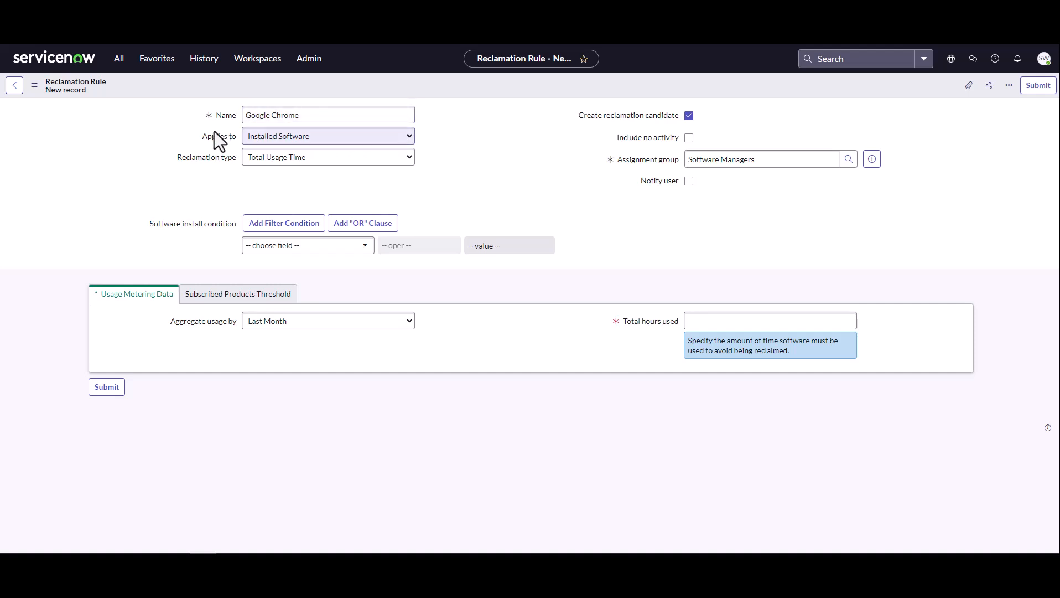
{"action": "left_click", "coordinate": [408, 163]}
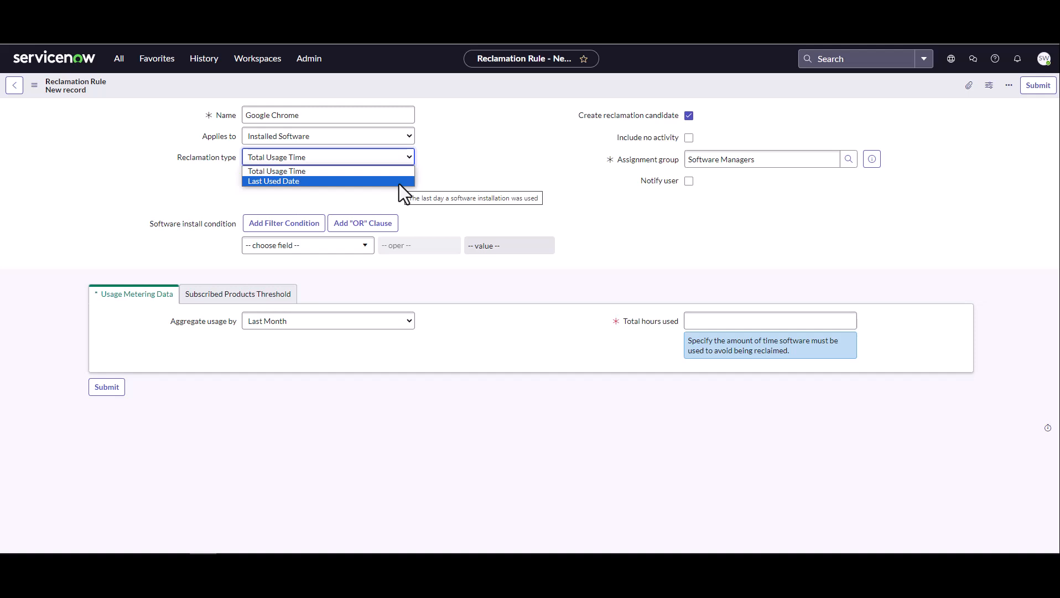
{"action": "left_click", "coordinate": [397, 172]}
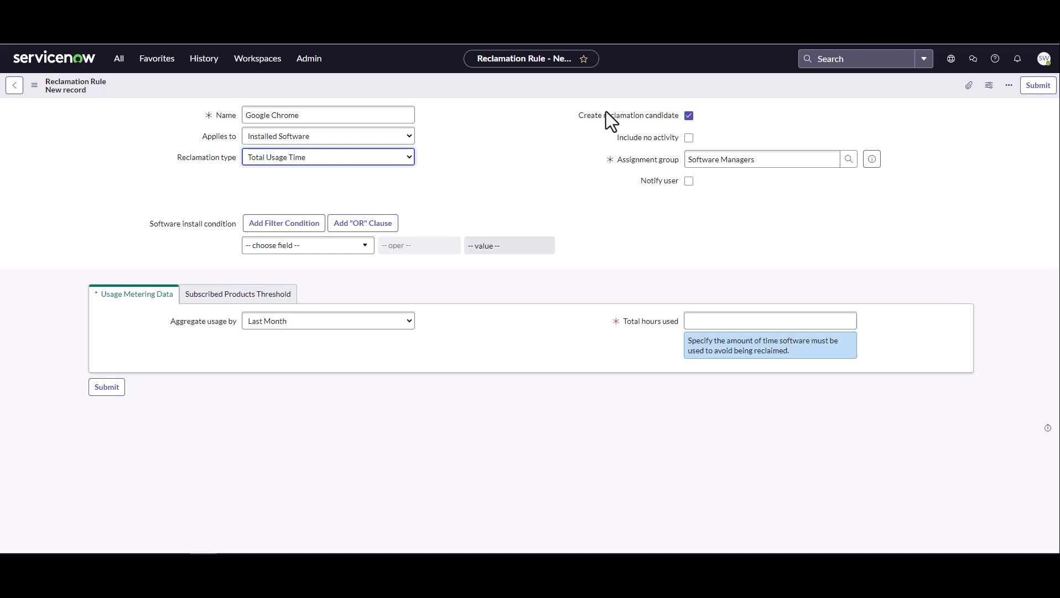
Step: Keep reclamation candidate creation on, include no activity, and enable user notification with 10 days before auto-reclamation
{"action": "left_click", "coordinate": [689, 116]}
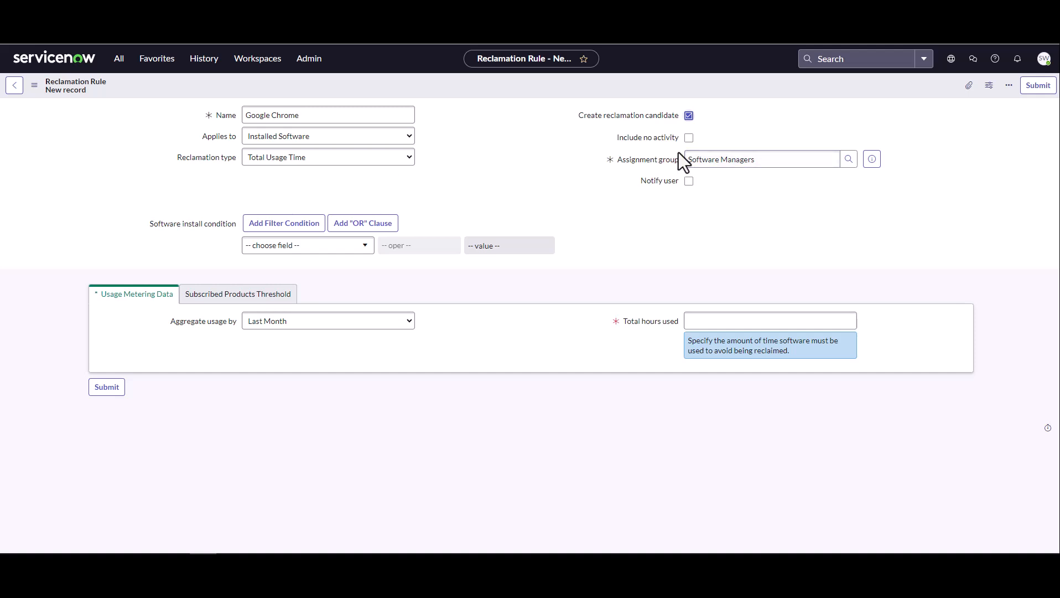
{"action": "left_click", "coordinate": [689, 139]}
{"action": "left_click", "coordinate": [688, 182]}
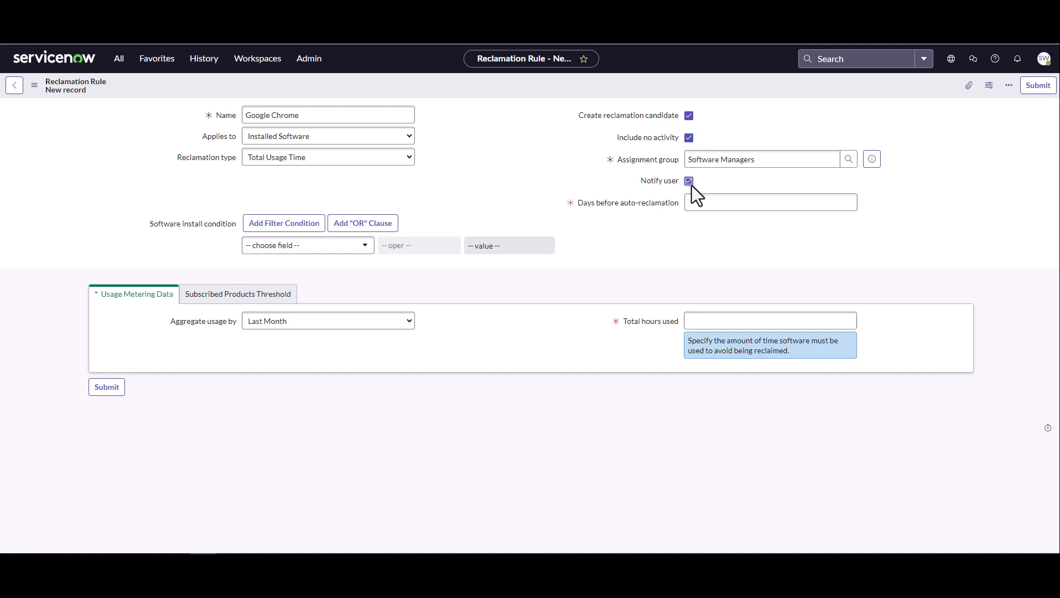
{"action": "left_click", "coordinate": [714, 202]}
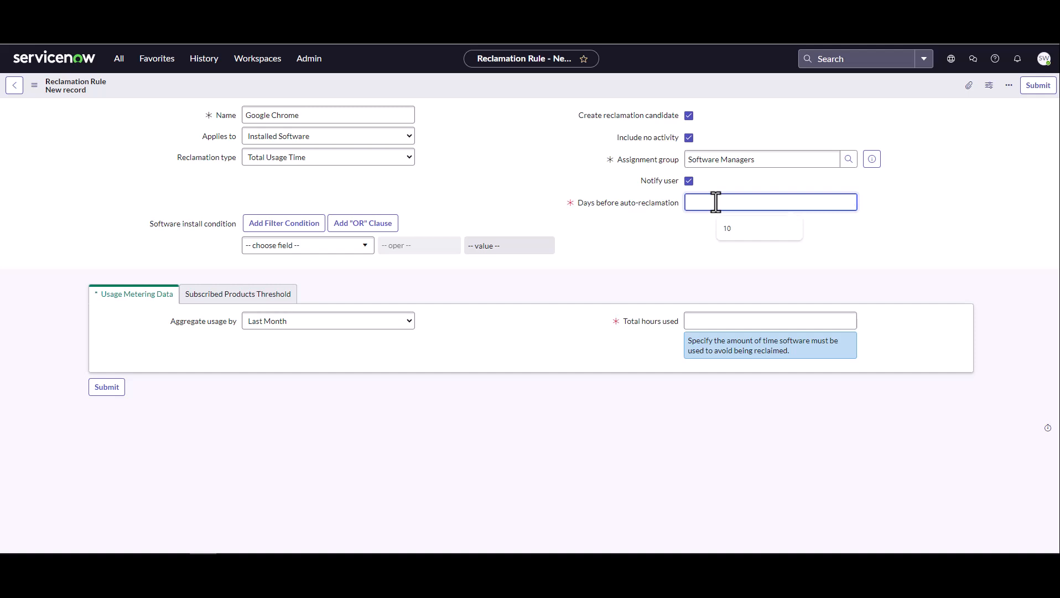
{"action": "type", "text": "10"}
{"action": "left_click", "coordinate": [706, 230]}
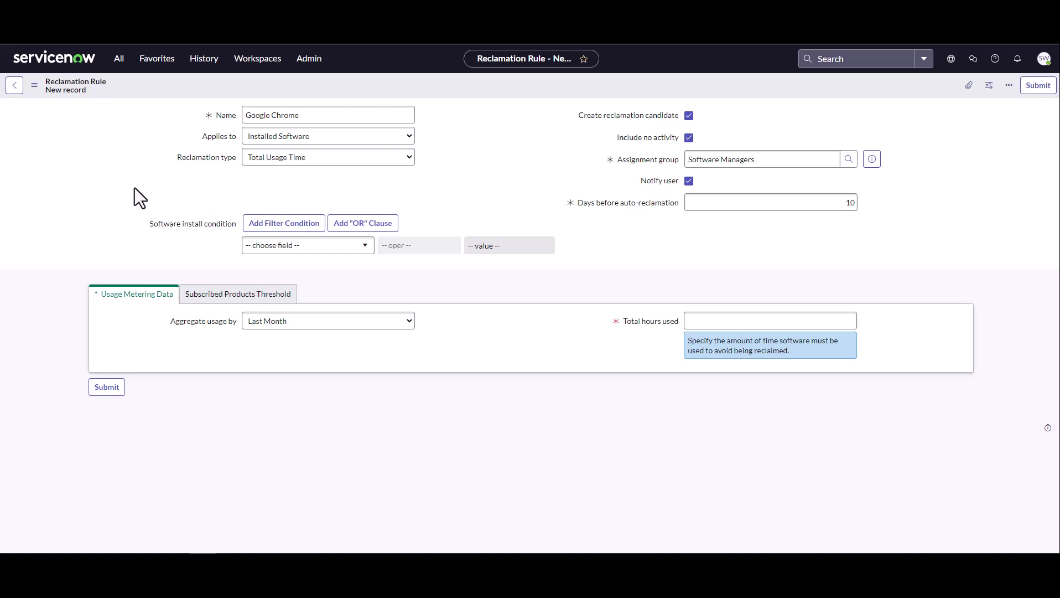
Step: Show related fields for the software install condition and expand the user fields of Assigned to
{"action": "mouse_move", "coordinate": [229, 228]}
{"action": "left_click", "coordinate": [366, 247]}
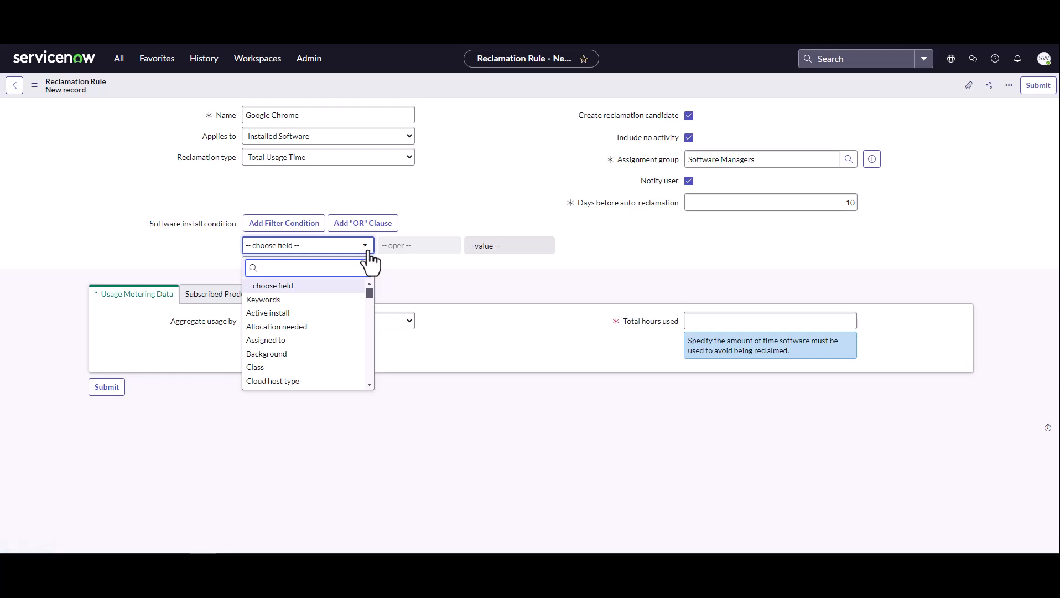
{"action": "scroll", "coordinate": [349, 321], "scroll_direction": "down", "scroll_amount": 2}
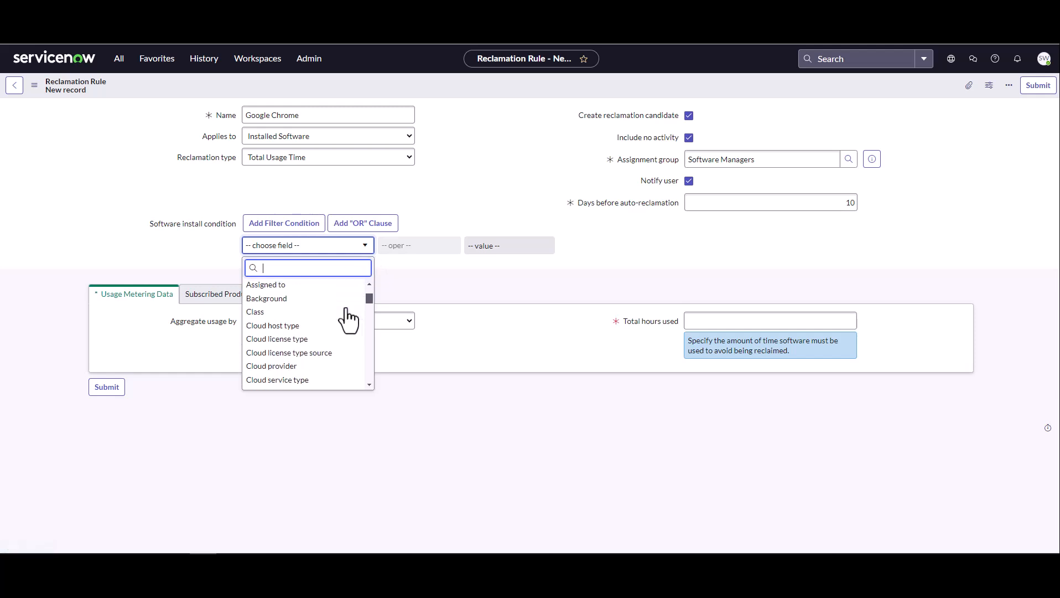
{"action": "scroll", "coordinate": [348, 318], "scroll_direction": "down", "scroll_amount": 3}
{"action": "scroll", "coordinate": [347, 318], "scroll_direction": "down", "scroll_amount": 3}
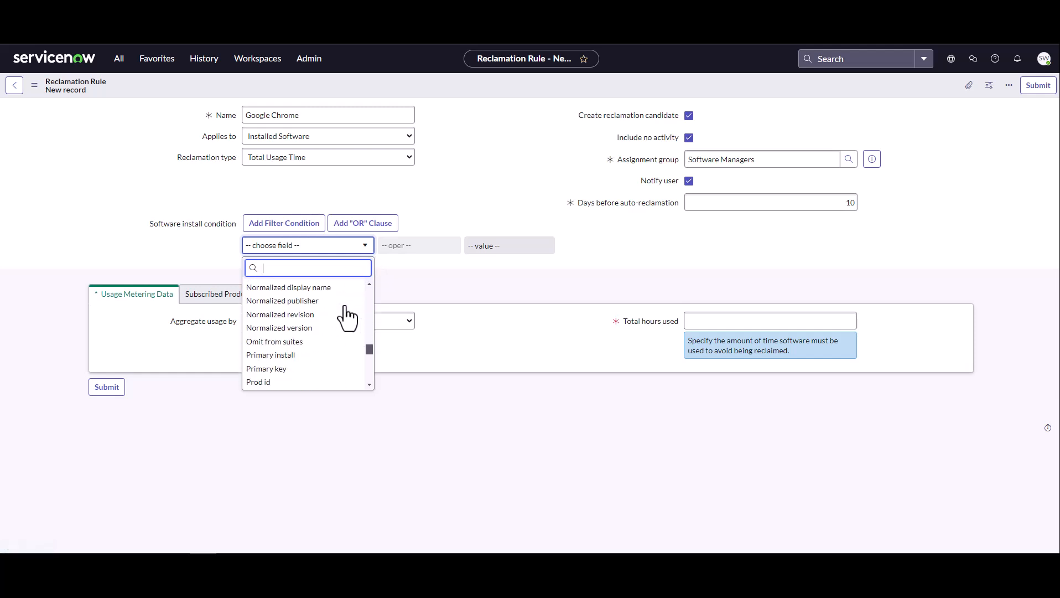
{"action": "scroll", "coordinate": [348, 318], "scroll_direction": "down", "scroll_amount": 6}
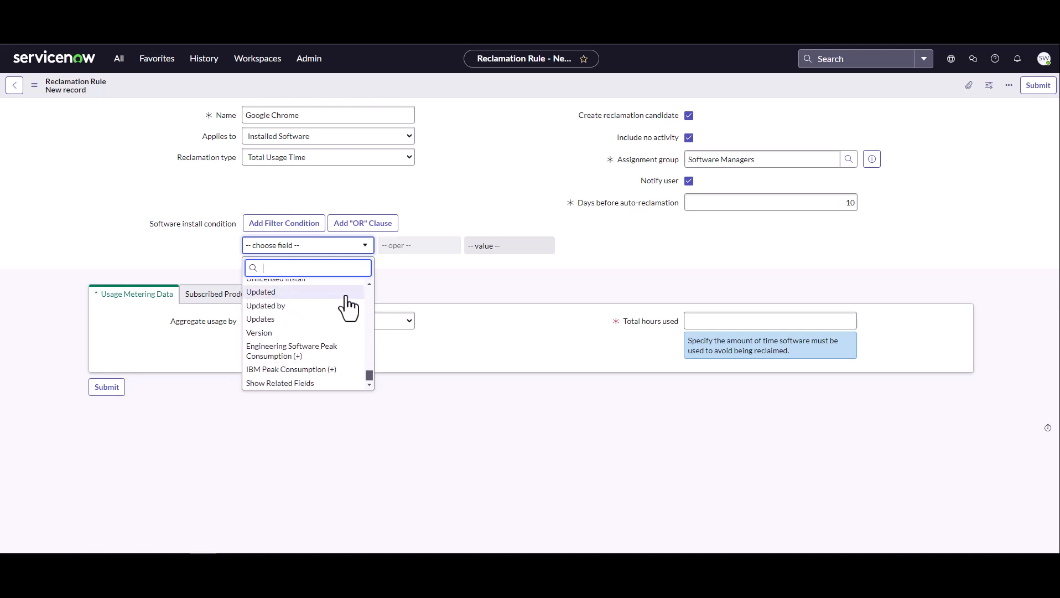
{"action": "left_click", "coordinate": [315, 381]}
{"action": "left_click", "coordinate": [324, 250]}
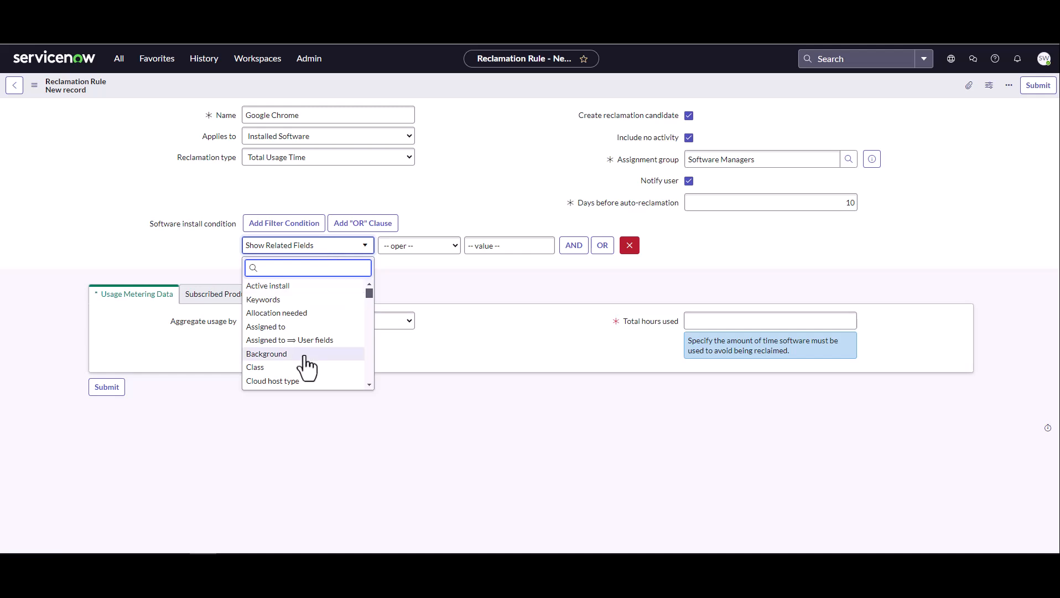
{"action": "left_click", "coordinate": [290, 340]}
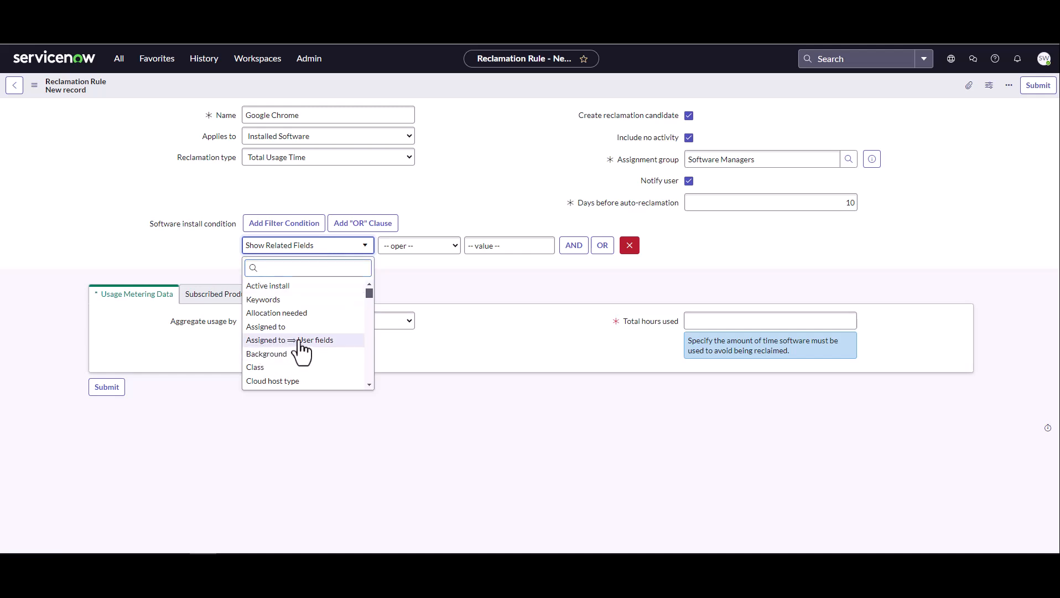
Step: Complete the software install condition so that the assigned user's VIP is false
{"action": "left_click", "coordinate": [365, 246]}
{"action": "scroll", "coordinate": [343, 321], "scroll_direction": "down", "scroll_amount": 10}
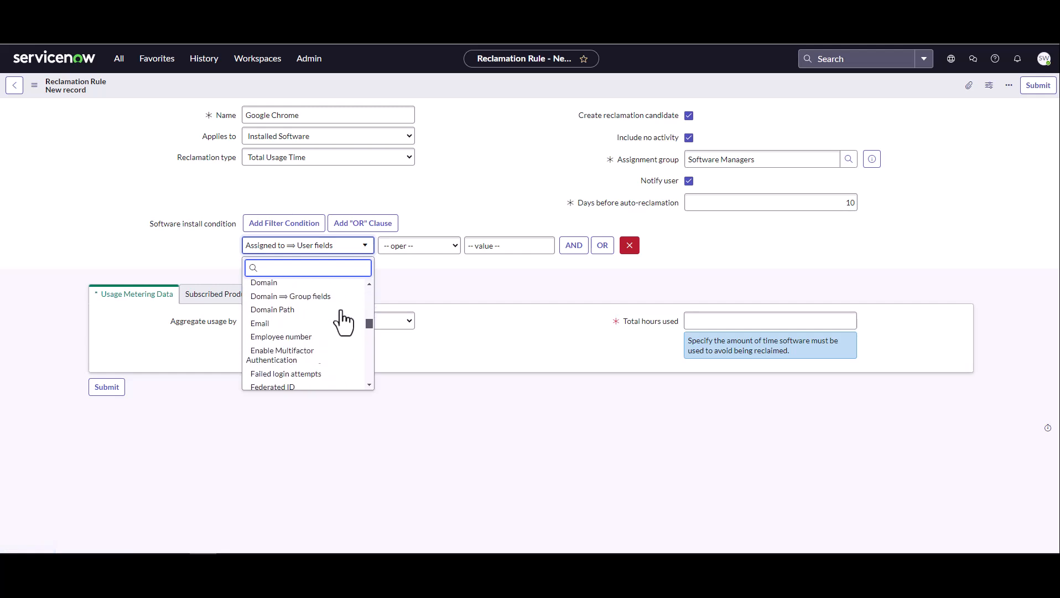
{"action": "scroll", "coordinate": [343, 318], "scroll_direction": "down", "scroll_amount": 10}
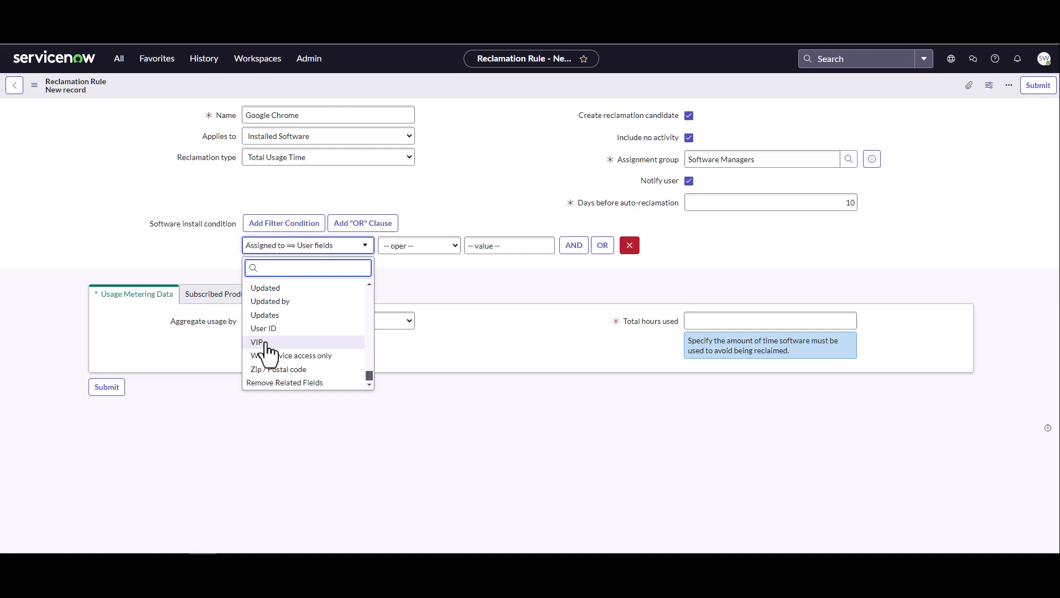
{"action": "left_click", "coordinate": [266, 343]}
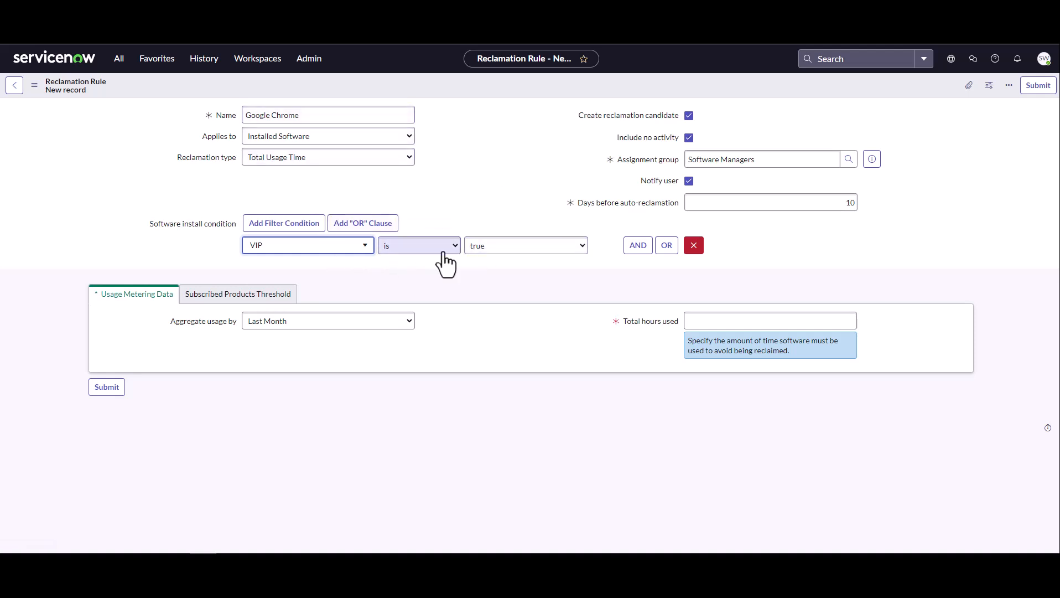
{"action": "left_click", "coordinate": [479, 248]}
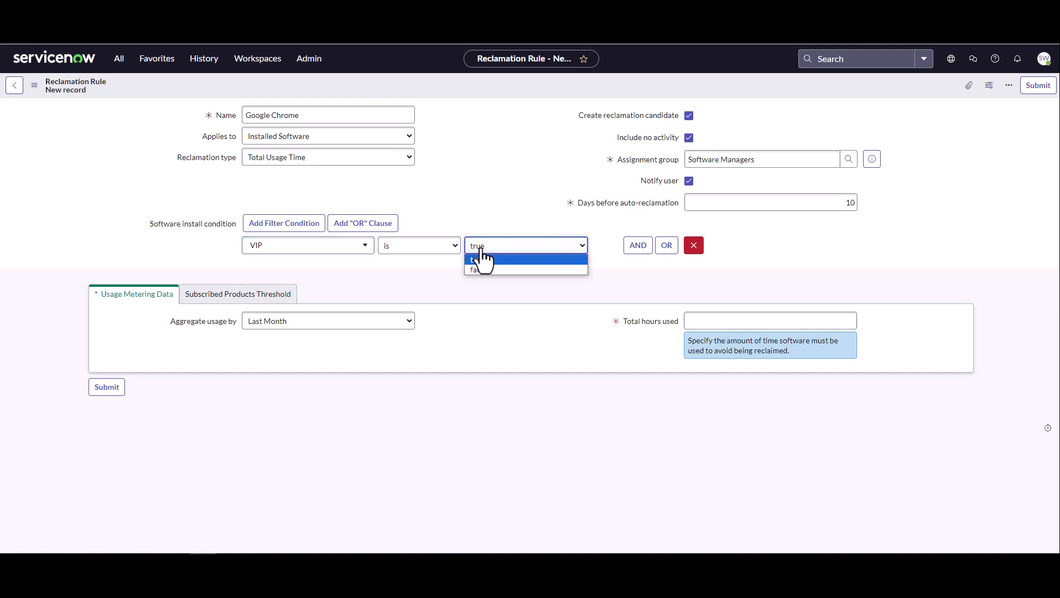
{"action": "left_click", "coordinate": [487, 269]}
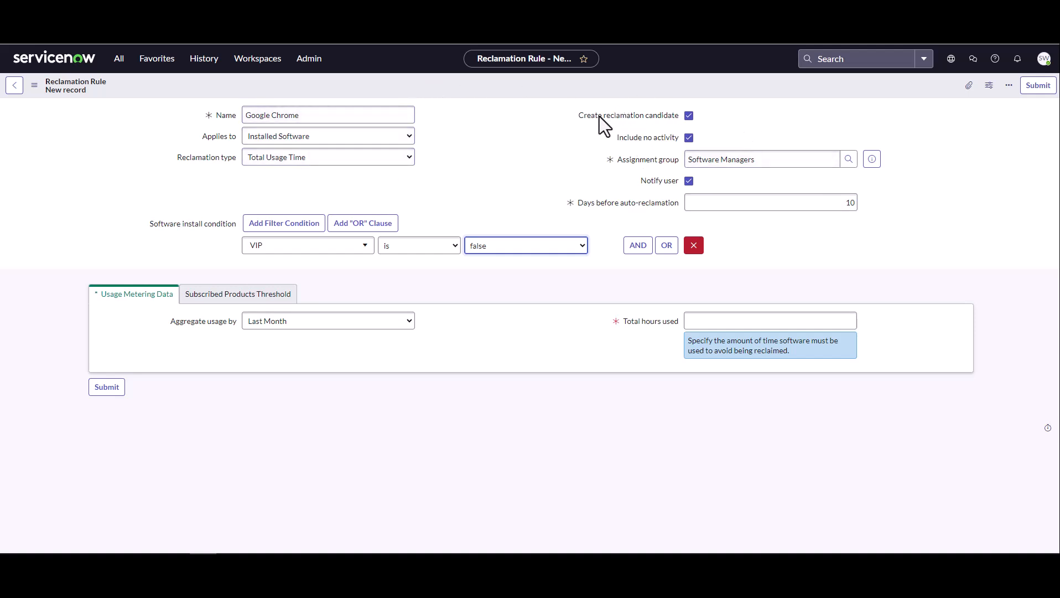
Step: Aggregate usage by Last Three Months, set total hours used to 10, and save the rule
{"action": "mouse_move", "coordinate": [608, 119]}
{"action": "left_click", "coordinate": [325, 325]}
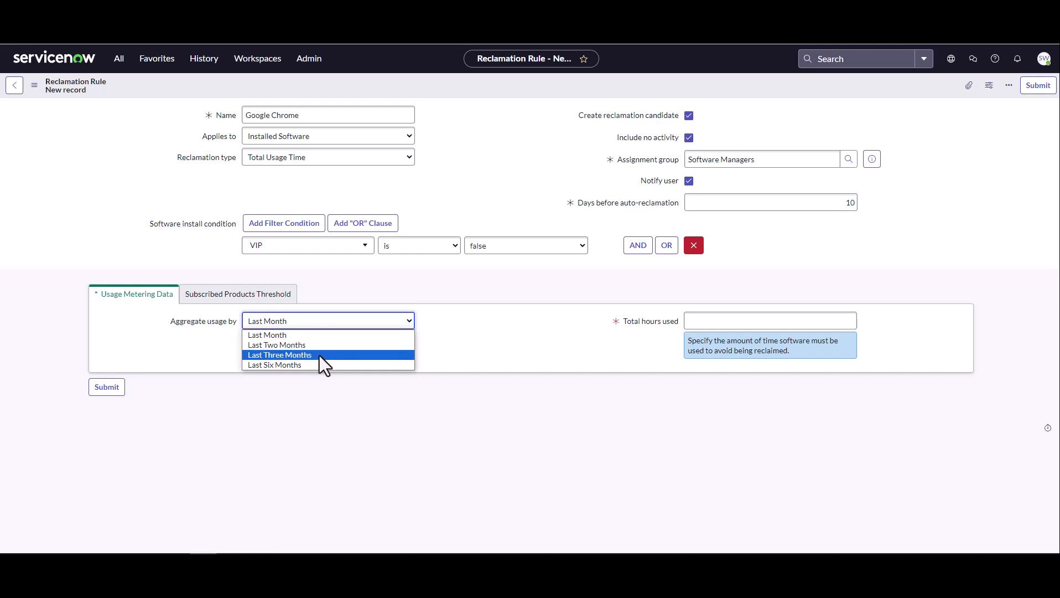
{"action": "left_click", "coordinate": [319, 356]}
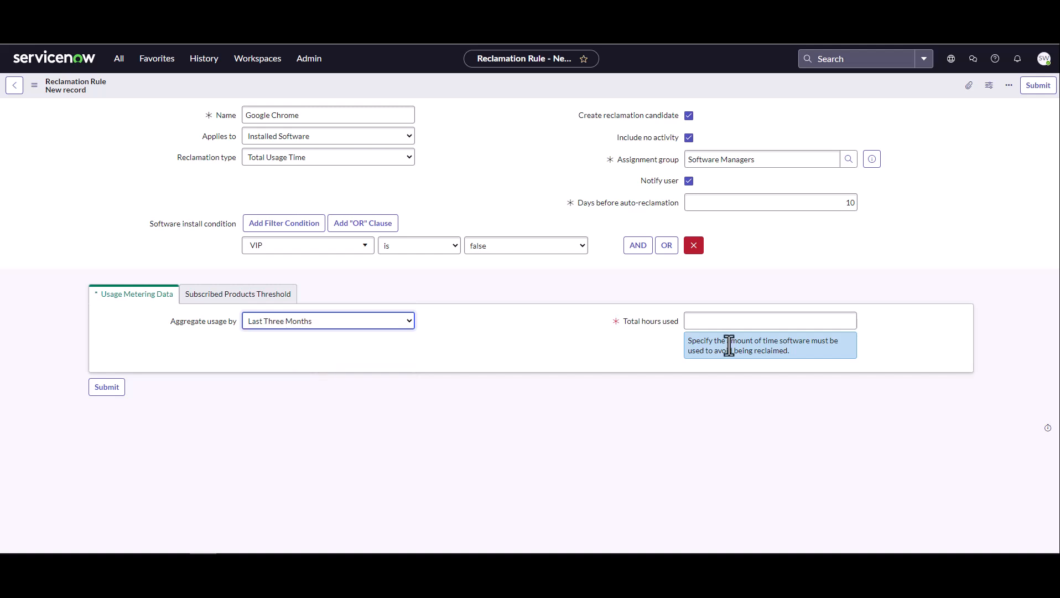
{"action": "left_click", "coordinate": [751, 323]}
{"action": "type", "text": "10"}
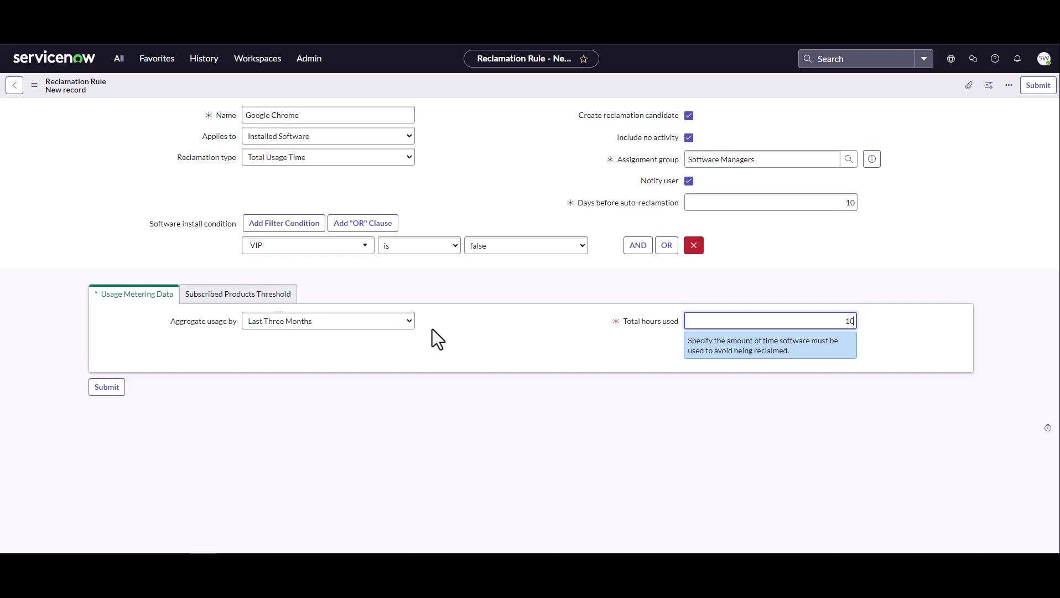
{"action": "right_click", "coordinate": [638, 85]}
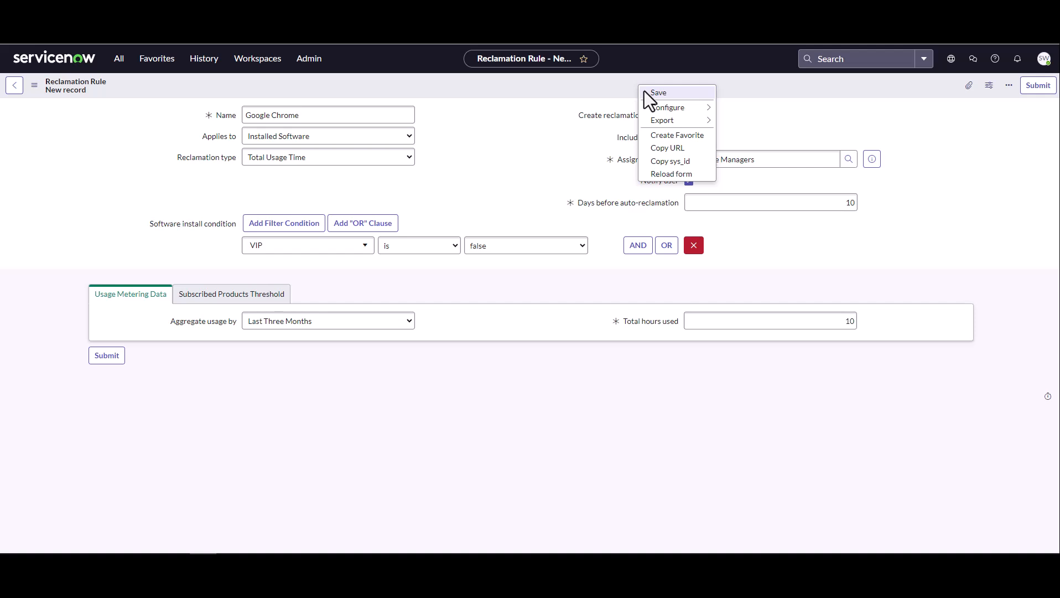
{"action": "left_click", "coordinate": [645, 93]}
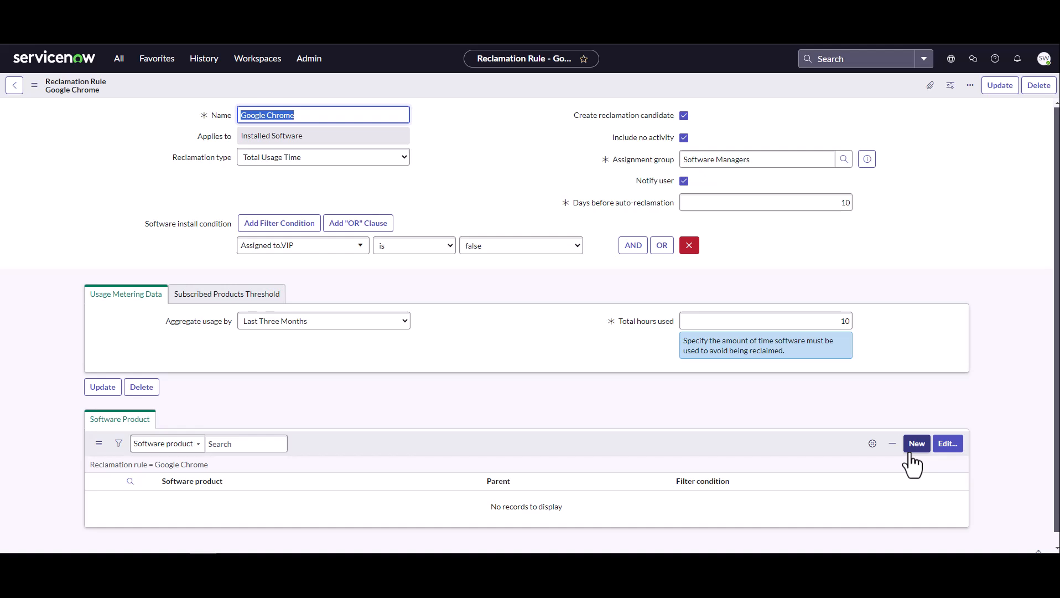
Step: Add Google's Chrome product to the rule's software product list, save the list, and update the rule
{"action": "left_click", "coordinate": [944, 451]}
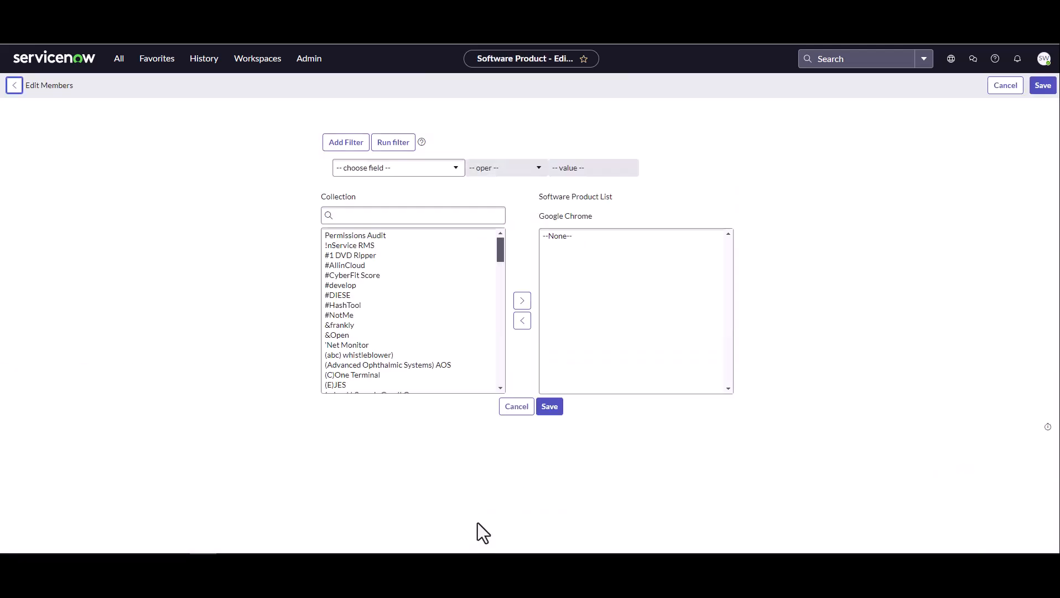
{"action": "left_click", "coordinate": [402, 217]}
{"action": "type", "text": "chrom"}
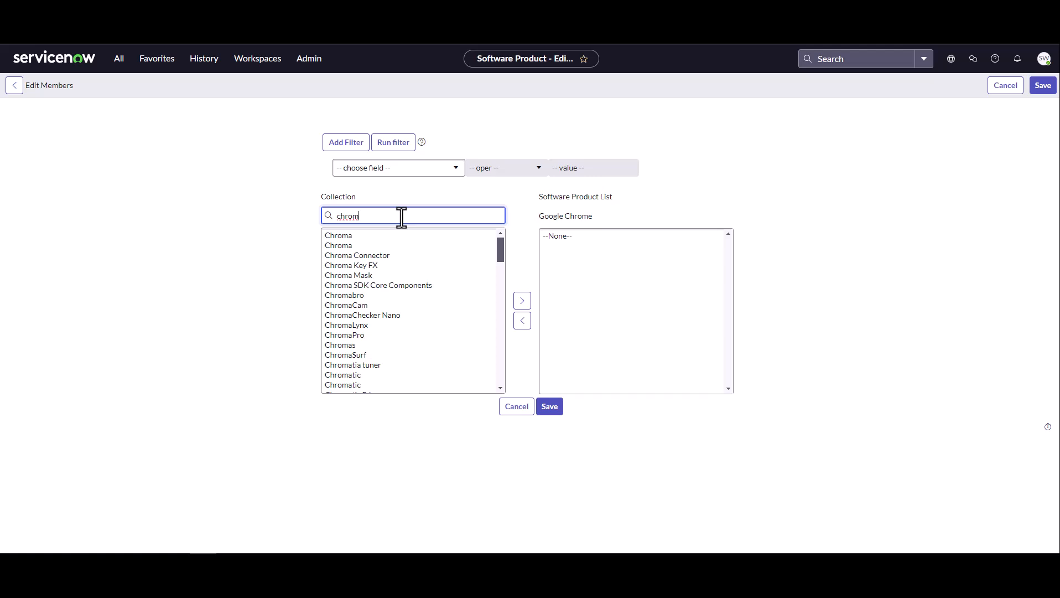
{"action": "type", "text": "e"}
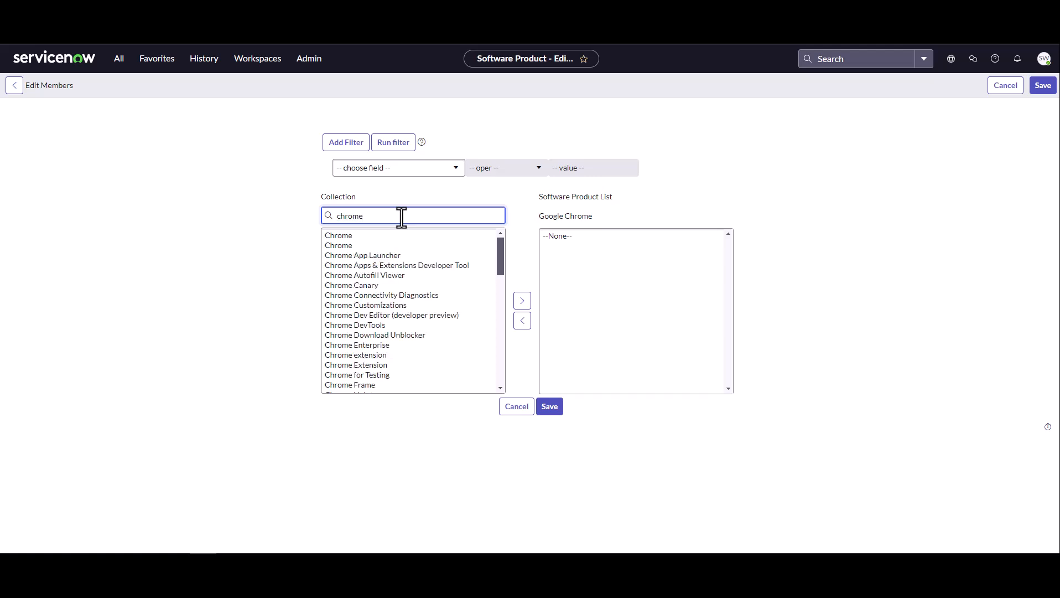
{"action": "left_click", "coordinate": [343, 238]}
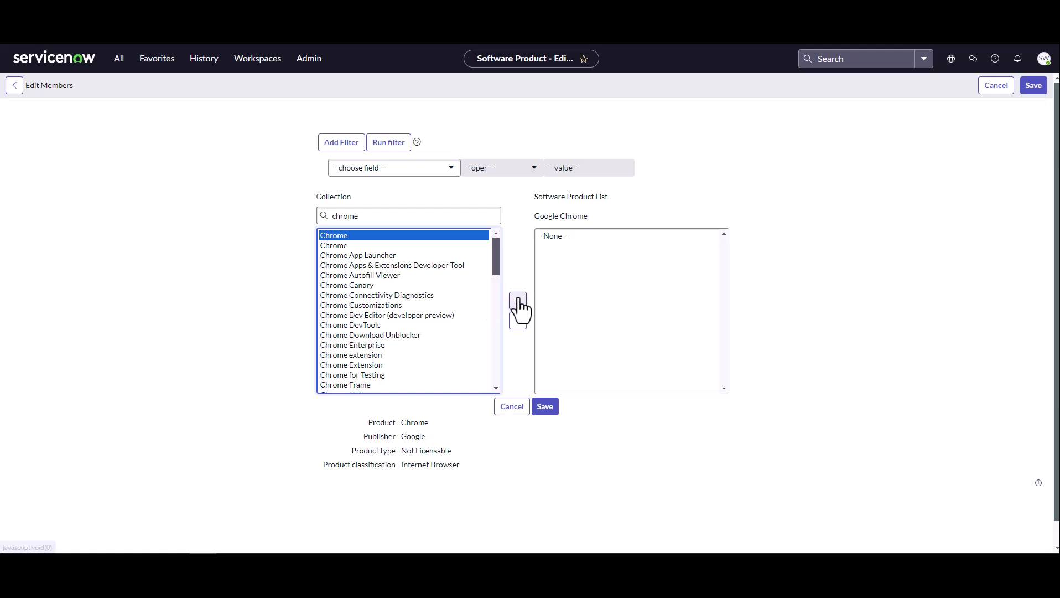
{"action": "left_click", "coordinate": [361, 247]}
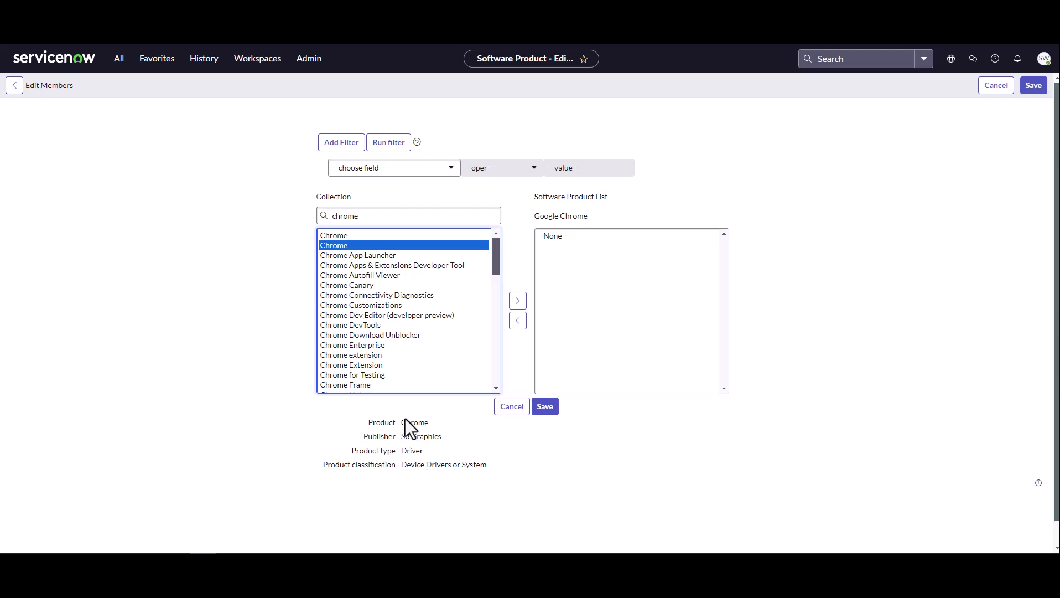
{"action": "left_click", "coordinate": [352, 236]}
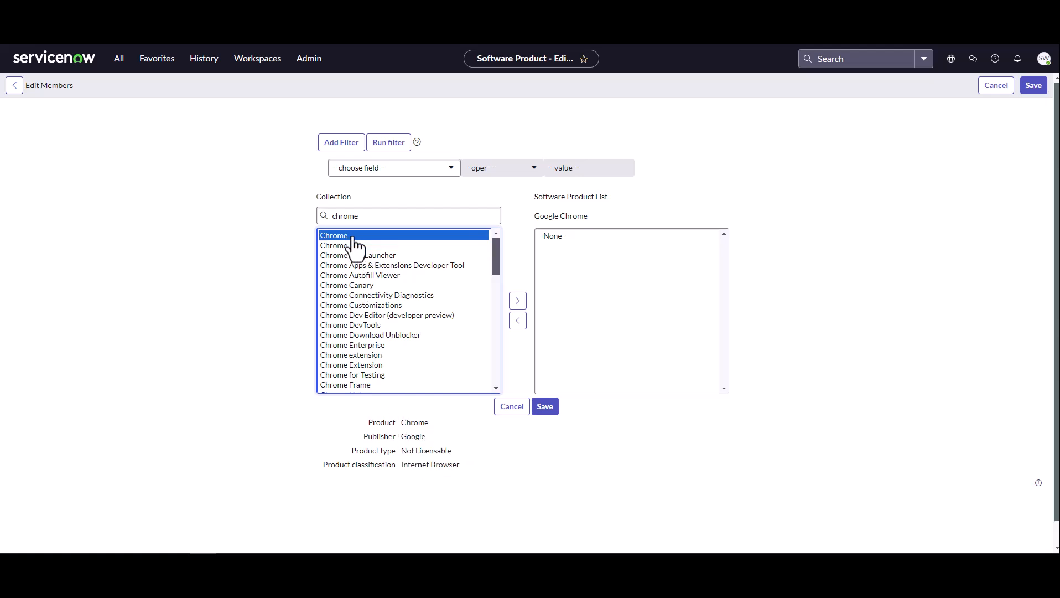
{"action": "left_click", "coordinate": [517, 302]}
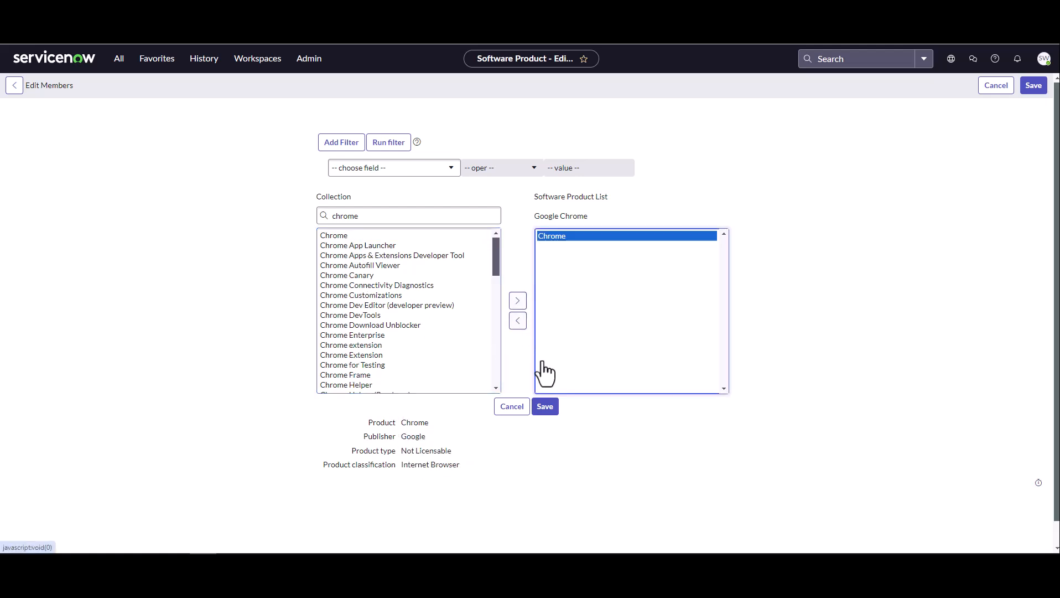
{"action": "left_click", "coordinate": [548, 411]}
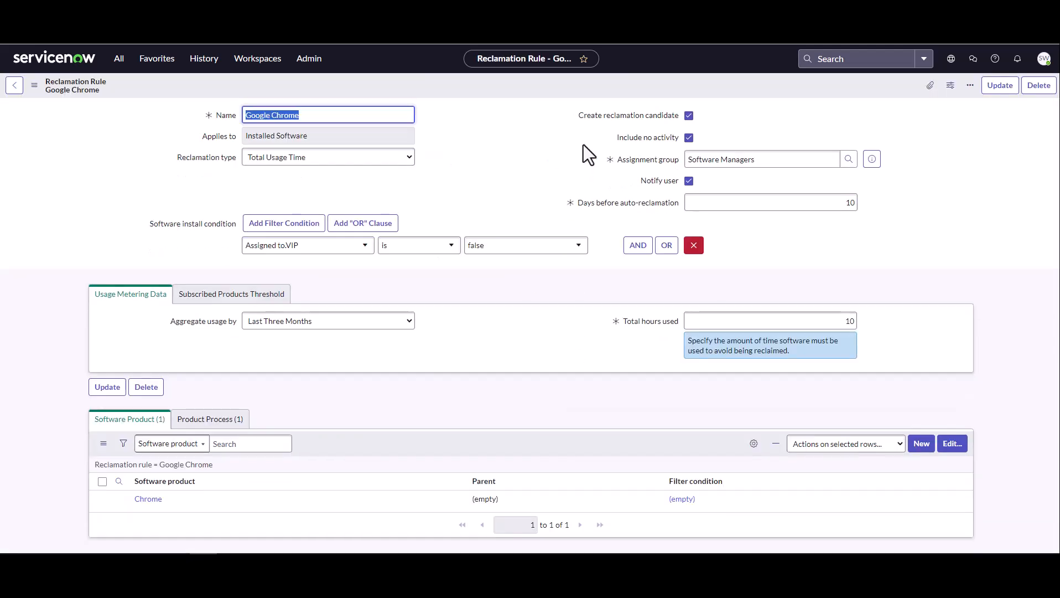
{"action": "mouse_move", "coordinate": [587, 118]}
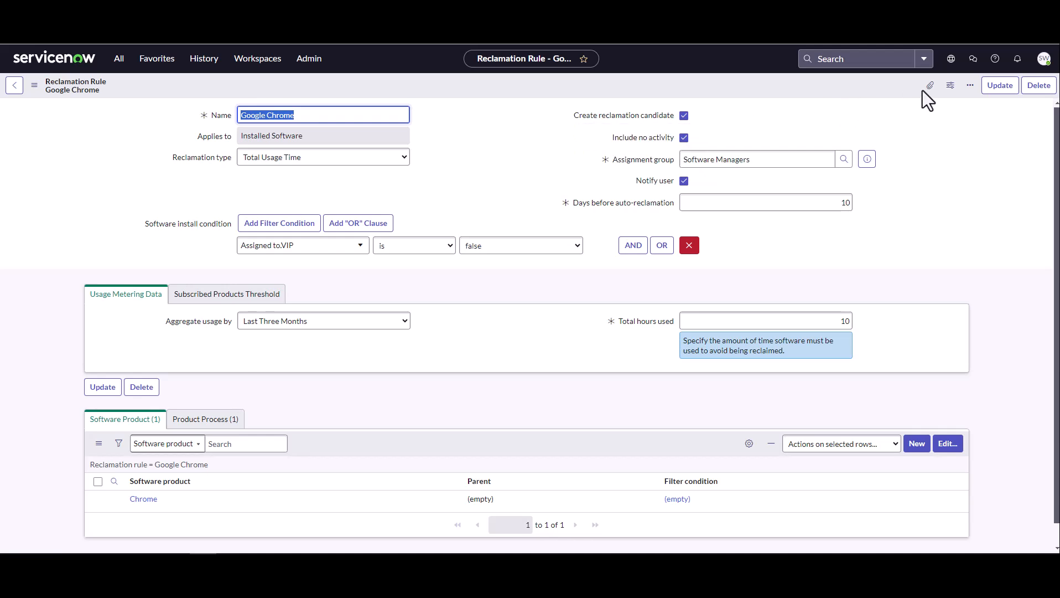
{"action": "left_click", "coordinate": [993, 89]}
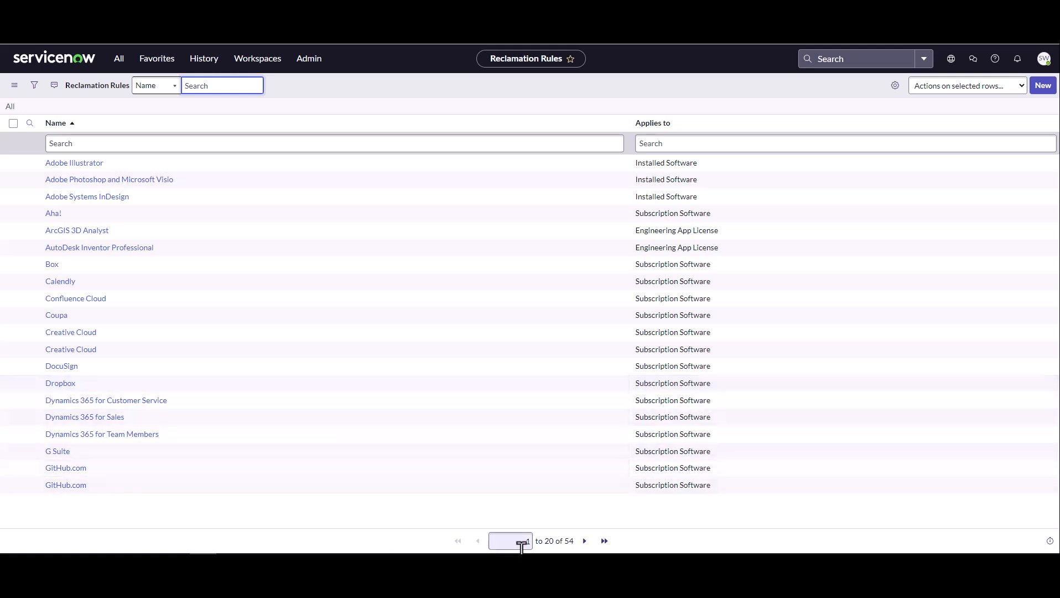
Step: Review the Microsoft 365 rule on the second page of reclamation rules and return to the list
{"action": "left_click", "coordinate": [584, 542]}
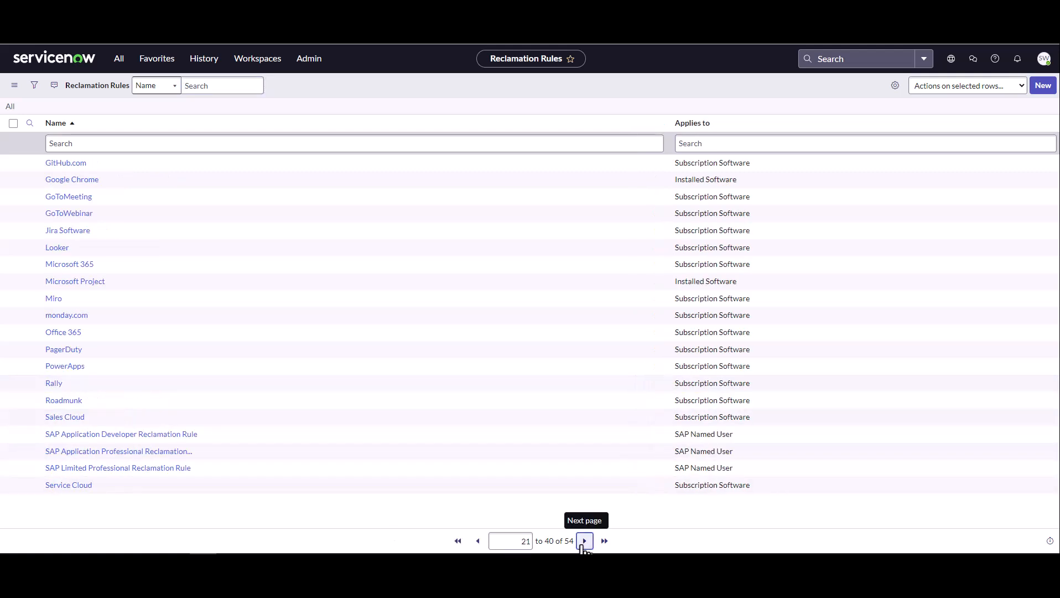
{"action": "left_click", "coordinate": [61, 269]}
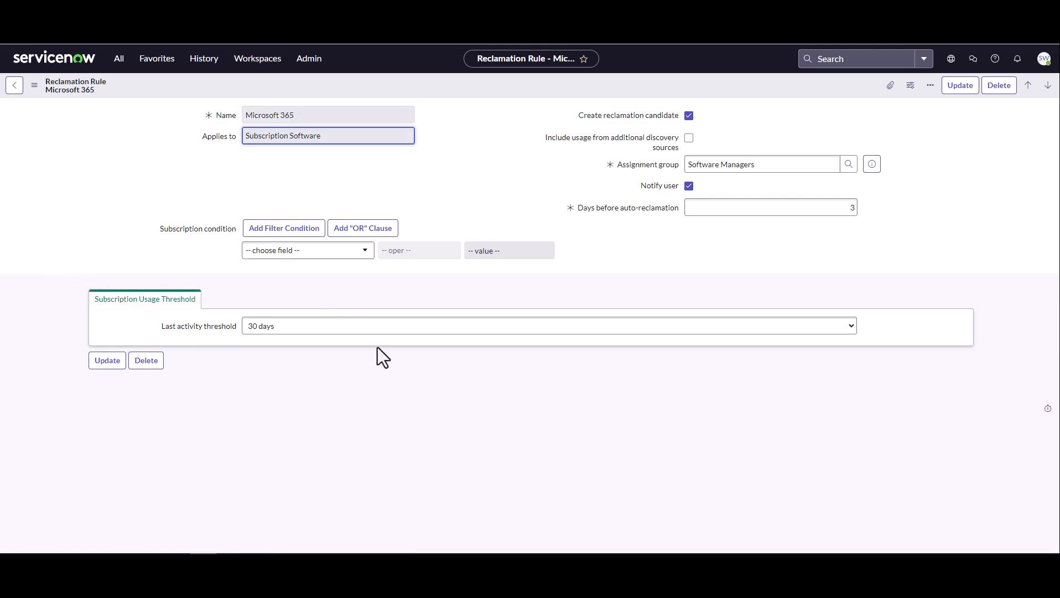
{"action": "left_click", "coordinate": [14, 87]}
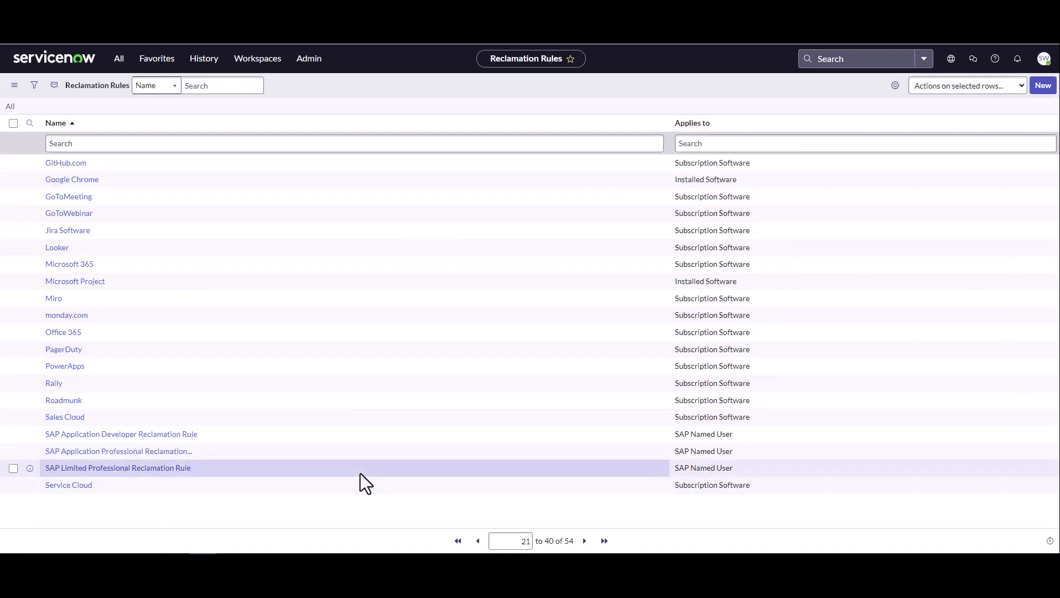